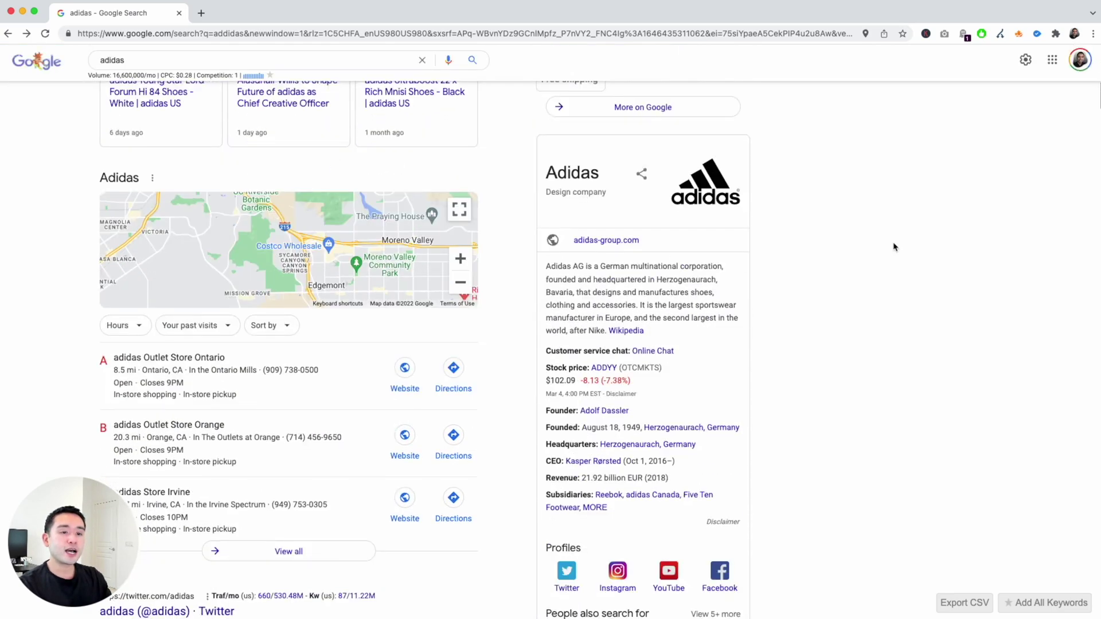
{"action": "scroll", "coordinate": [894, 247], "scroll_direction": "down", "scroll_amount": 12}
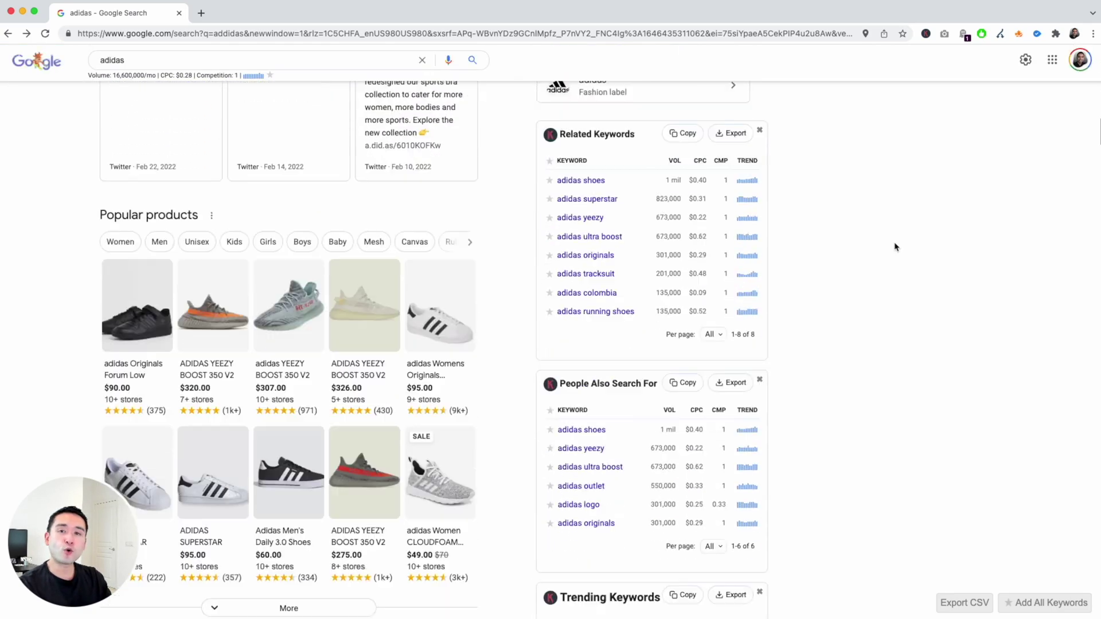
{"action": "scroll", "coordinate": [894, 247], "scroll_direction": "up", "scroll_amount": 2}
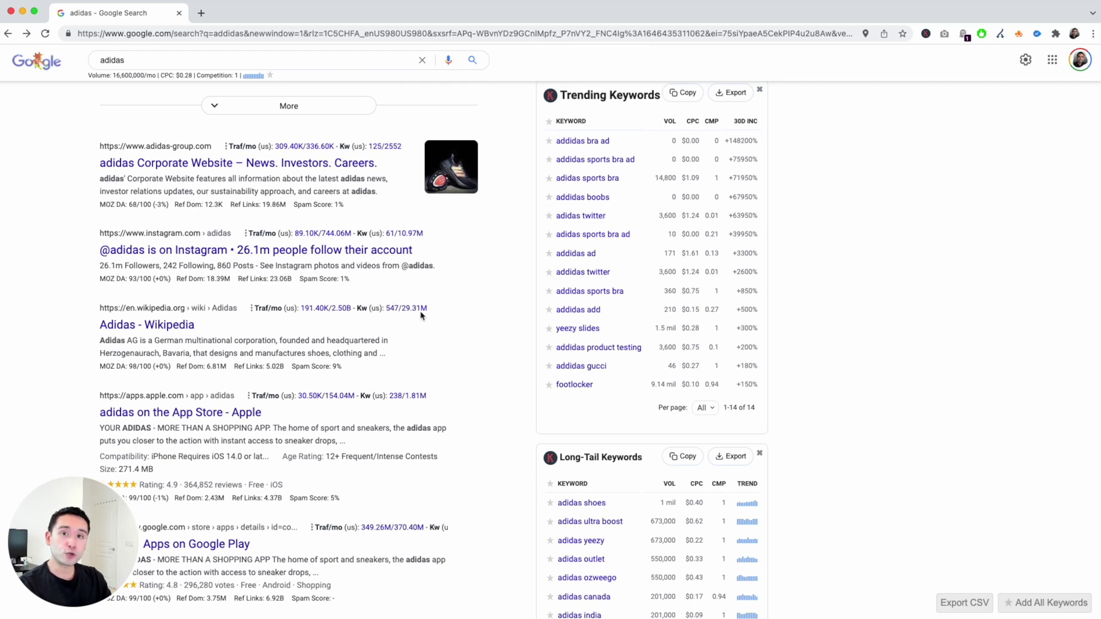
{"action": "scroll", "coordinate": [398, 324], "scroll_direction": "down", "scroll_amount": 20}
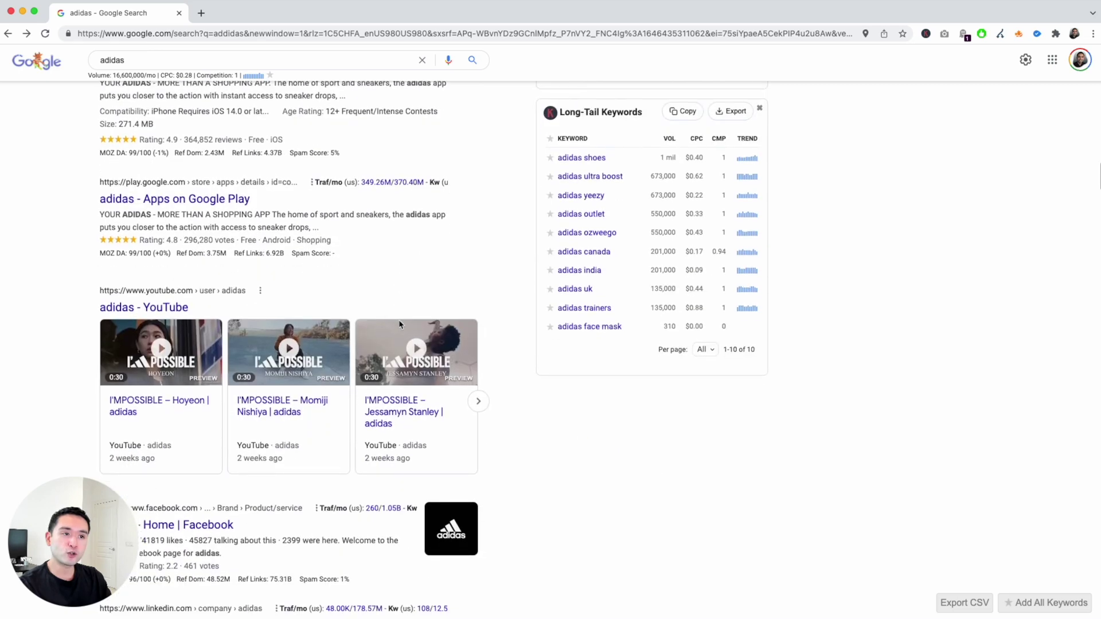
{"action": "scroll", "coordinate": [61, 322], "scroll_direction": "up", "scroll_amount": 20}
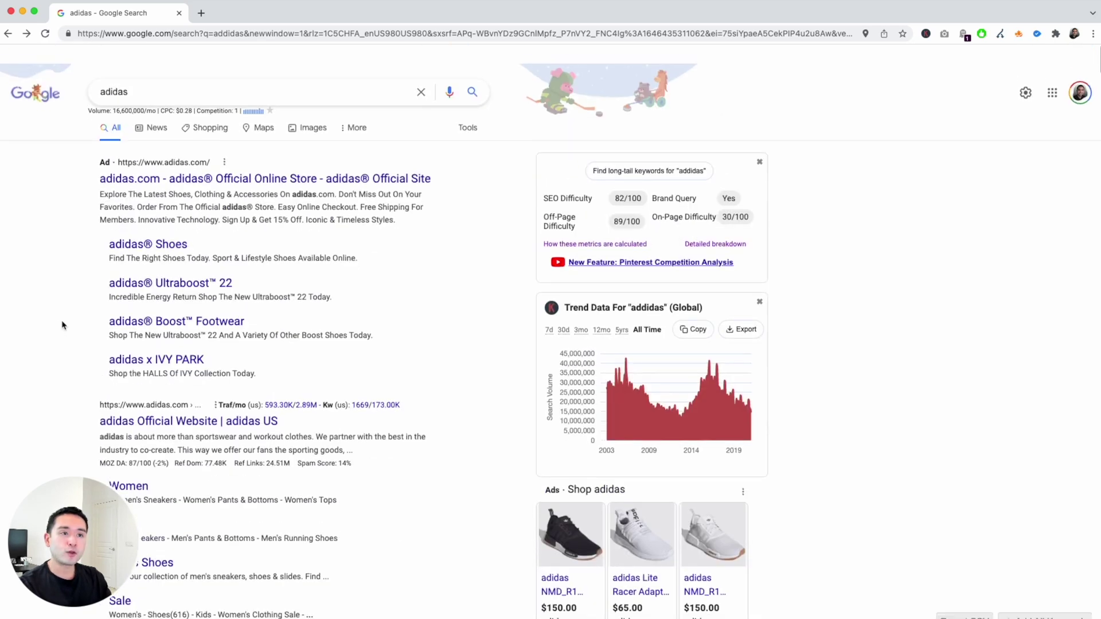
{"action": "scroll", "coordinate": [62, 326], "scroll_direction": "down", "scroll_amount": 2}
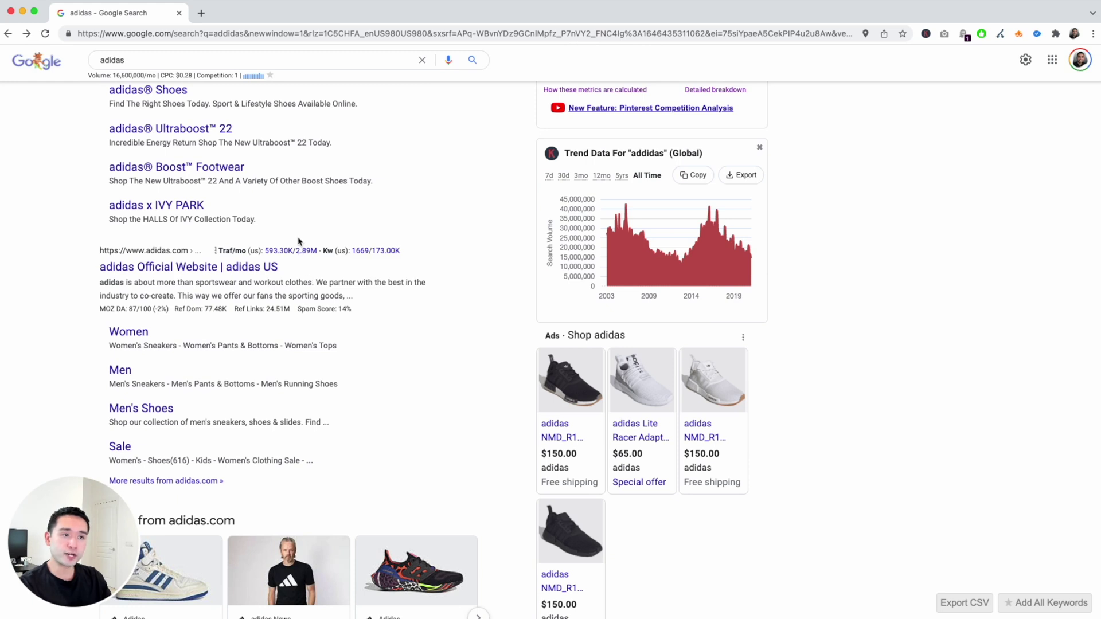
Display the adidas.com/us traffic popup: 593,300/mo URL traffic and 2,893,800/mo domain traffic
{"action": "mouse_move", "coordinate": [294, 253]}
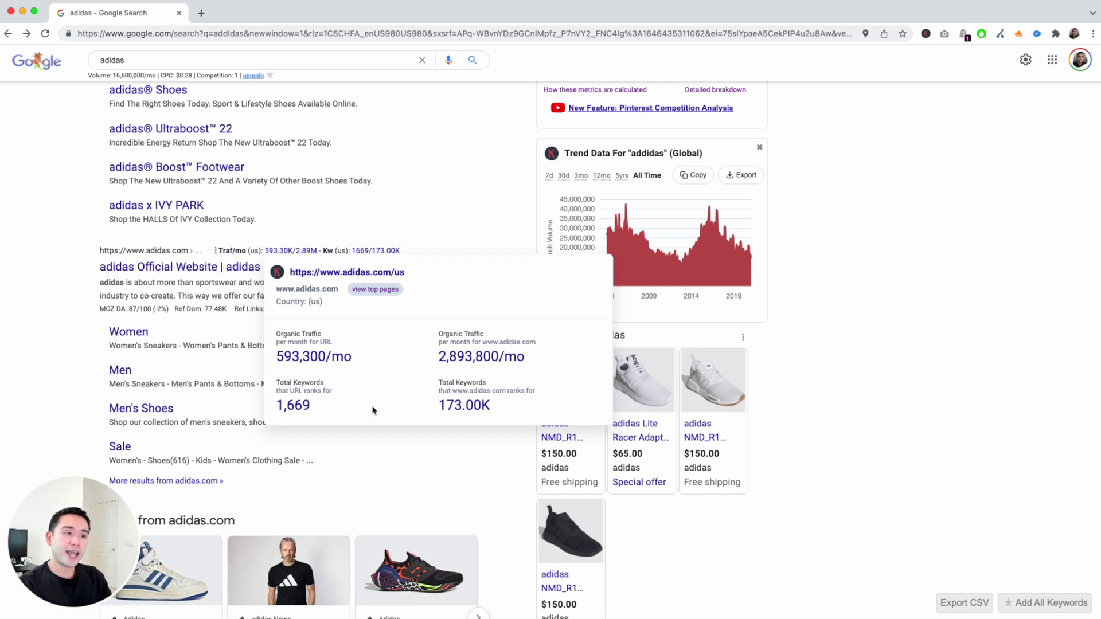
Open the Top 5000 keywords table for adidas.com/us and review its ranking keywords, led by 'adidas'
{"action": "left_click", "coordinate": [301, 359]}
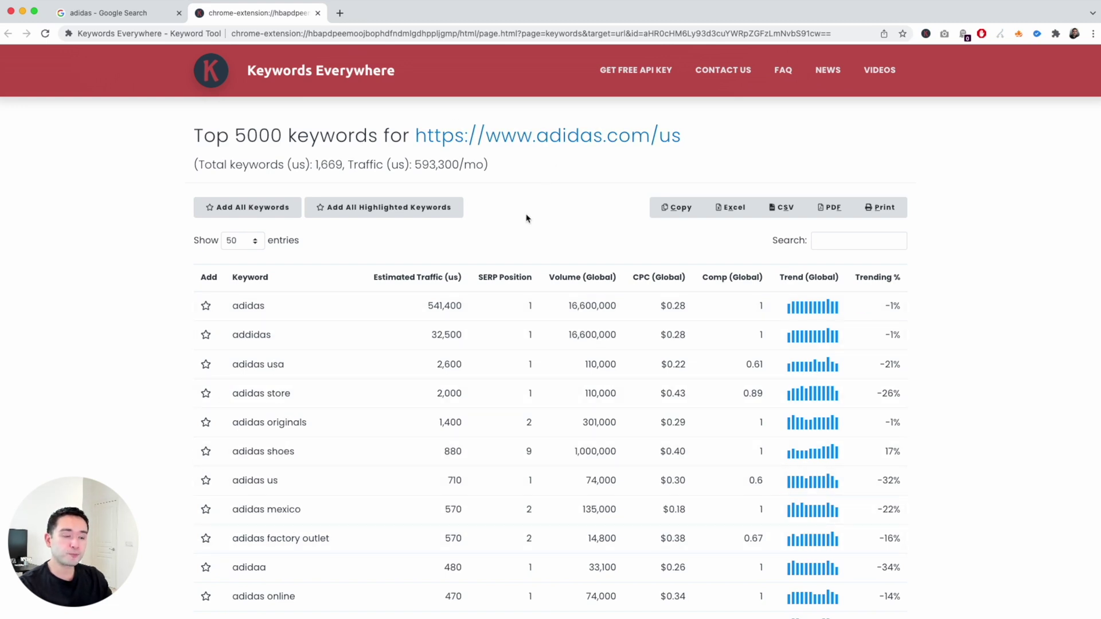
{"action": "scroll", "coordinate": [525, 217], "scroll_direction": "down", "scroll_amount": 1}
{"action": "scroll", "coordinate": [526, 218], "scroll_direction": "down", "scroll_amount": 2}
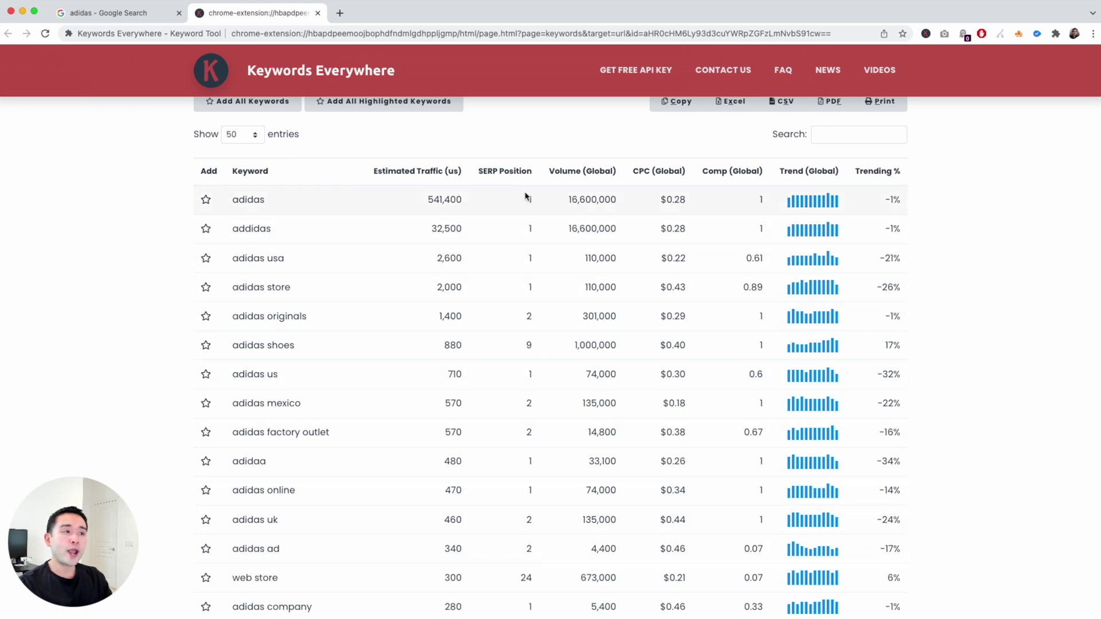
{"action": "scroll", "coordinate": [531, 241], "scroll_direction": "down", "scroll_amount": 5}
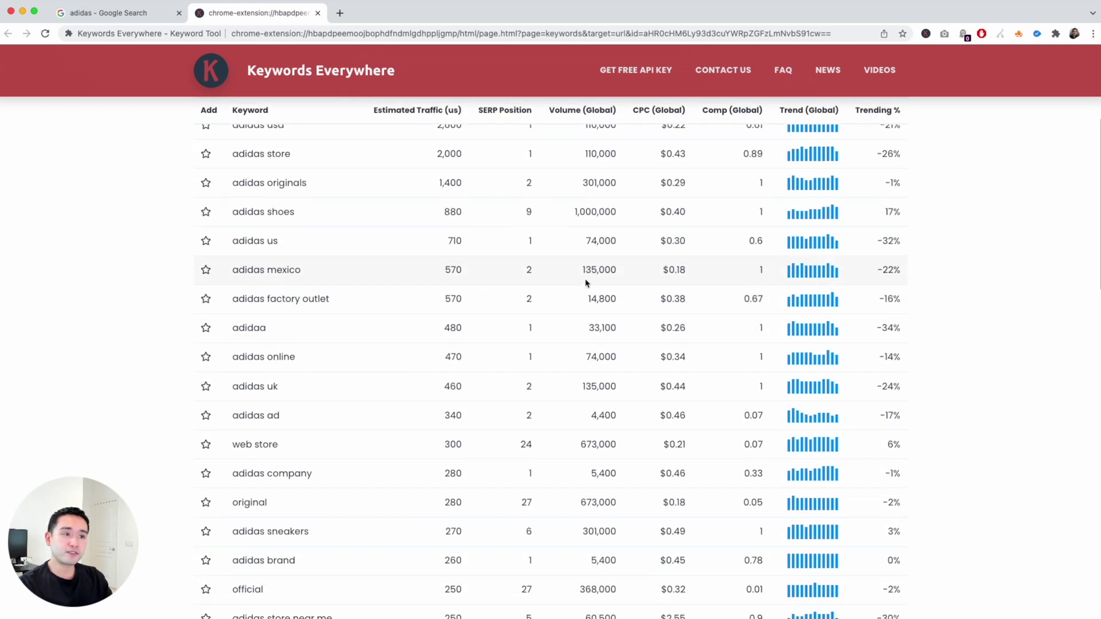
{"action": "scroll", "coordinate": [531, 322], "scroll_direction": "up", "scroll_amount": 8}
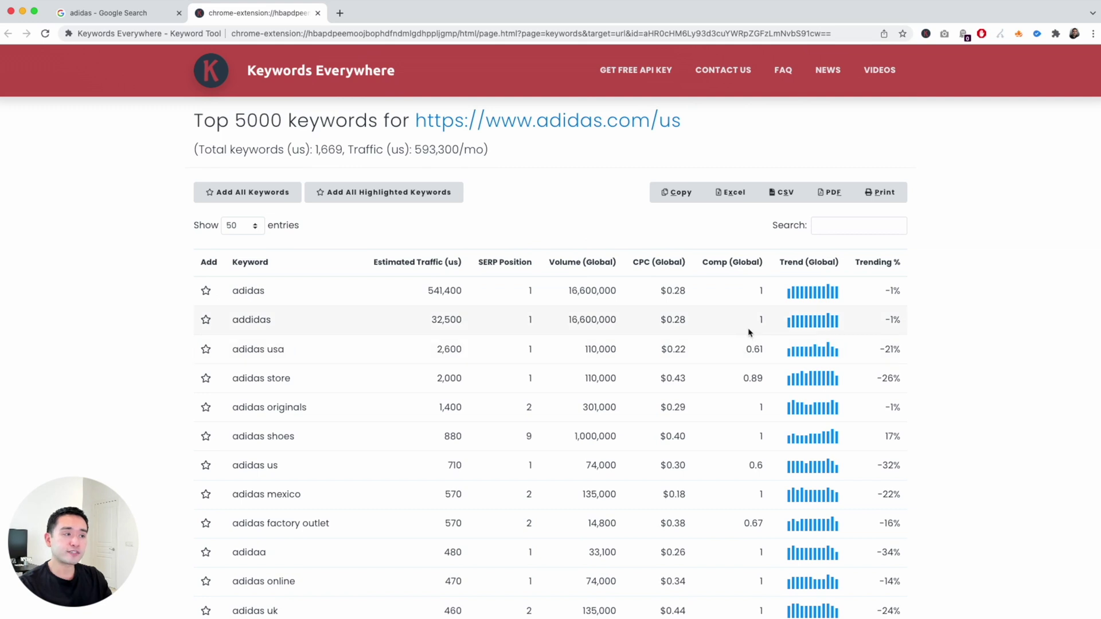
{"action": "scroll", "coordinate": [760, 309], "scroll_direction": "down", "scroll_amount": 3}
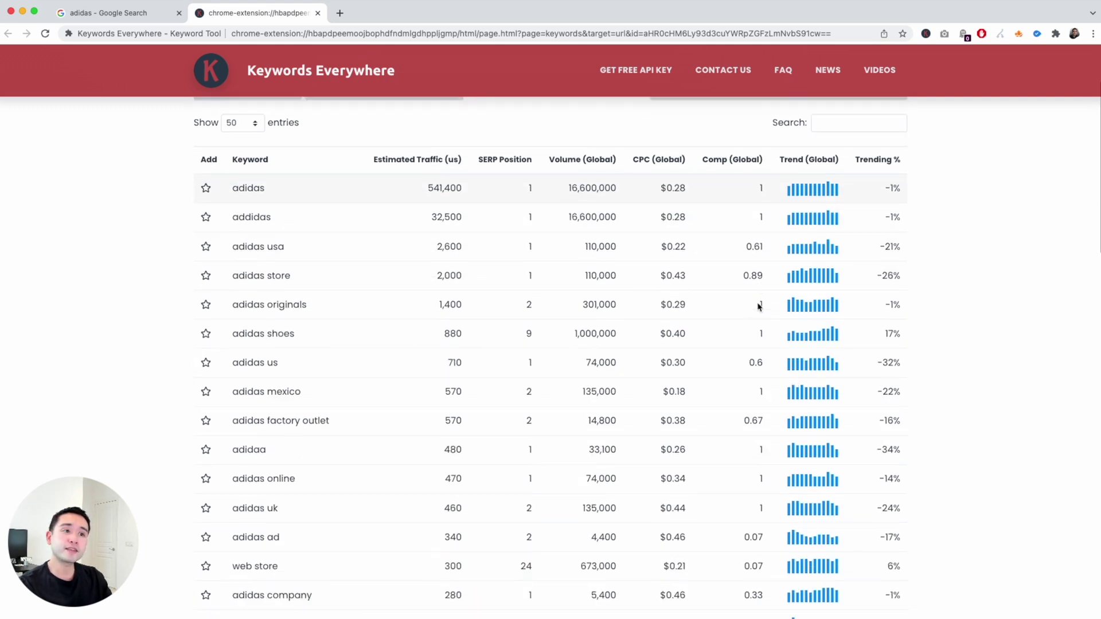
{"action": "scroll", "coordinate": [758, 307], "scroll_direction": "down", "scroll_amount": 1}
{"action": "scroll", "coordinate": [756, 298], "scroll_direction": "up", "scroll_amount": 2}
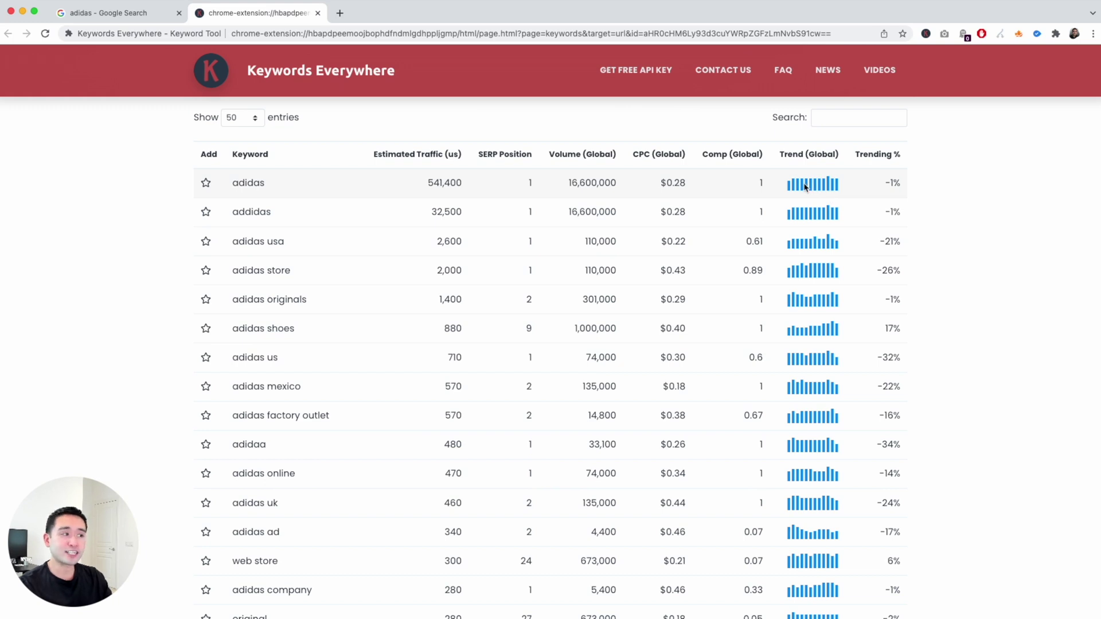
{"action": "mouse_move", "coordinate": [805, 186]}
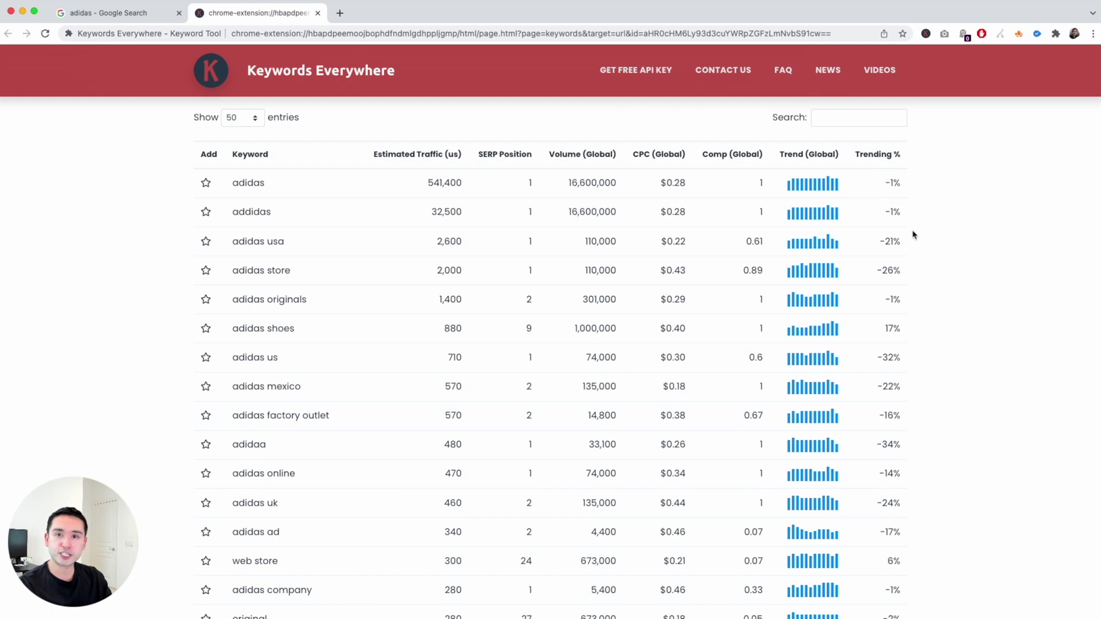
{"action": "scroll", "coordinate": [916, 232], "scroll_direction": "down", "scroll_amount": 1}
{"action": "scroll", "coordinate": [916, 233], "scroll_direction": "up", "scroll_amount": 3}
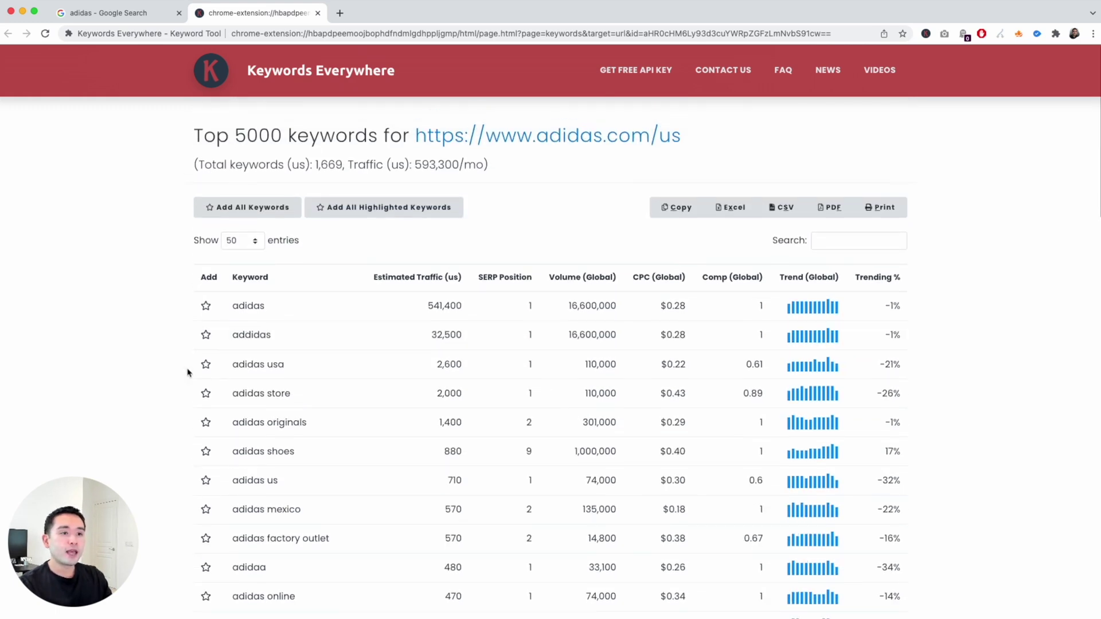
{"action": "scroll", "coordinate": [245, 357], "scroll_direction": "down", "scroll_amount": 5}
{"action": "scroll", "coordinate": [245, 357], "scroll_direction": "down", "scroll_amount": 2}
{"action": "scroll", "coordinate": [243, 351], "scroll_direction": "up", "scroll_amount": 2}
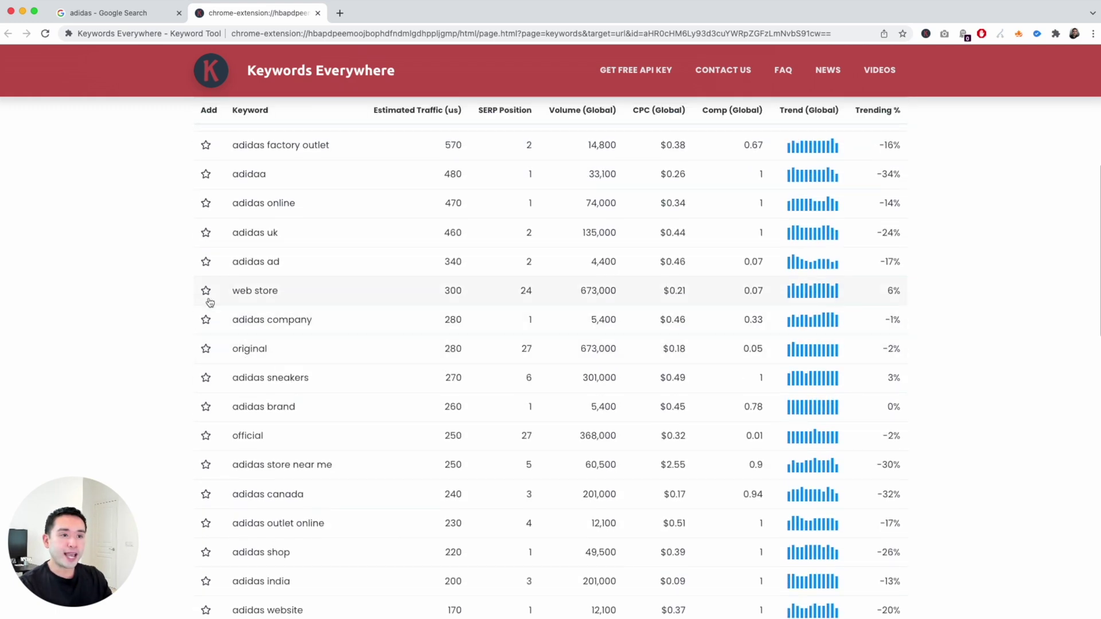
{"action": "left_click", "coordinate": [207, 291]}
{"action": "scroll", "coordinate": [207, 295], "scroll_direction": "up", "scroll_amount": 5}
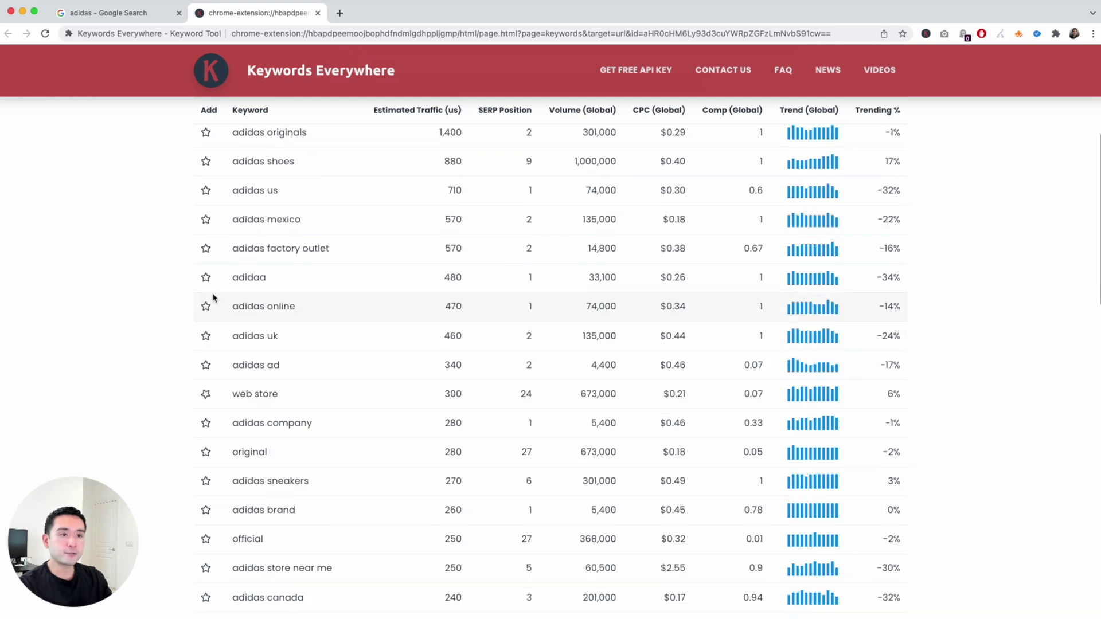
{"action": "left_click", "coordinate": [206, 316]}
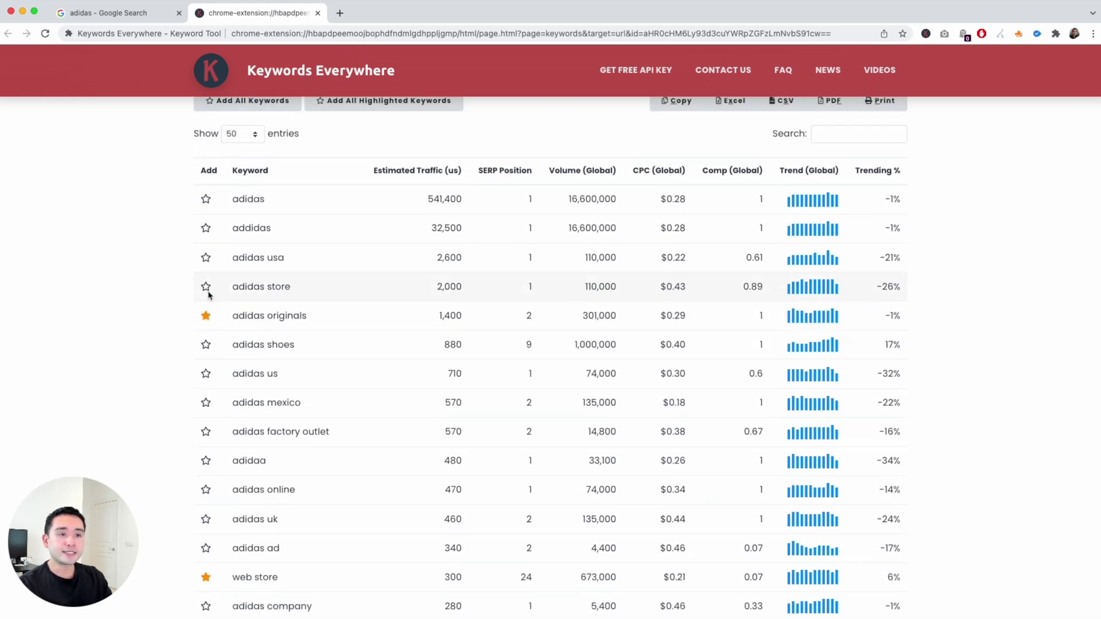
{"action": "scroll", "coordinate": [184, 293], "scroll_direction": "up", "scroll_amount": 3}
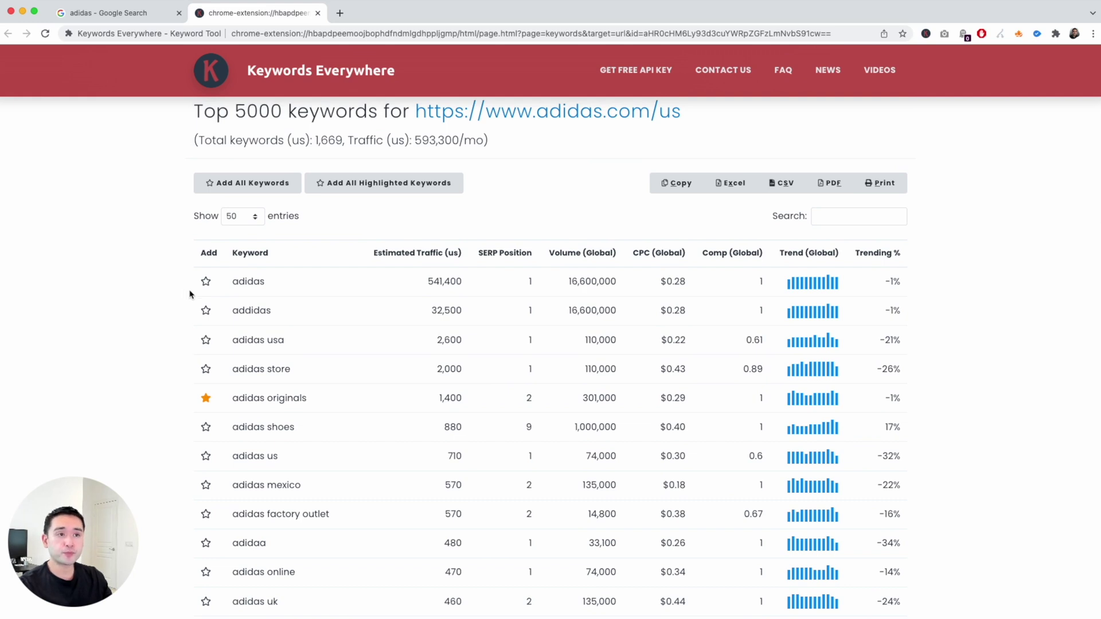
{"action": "scroll", "coordinate": [191, 294], "scroll_direction": "up", "scroll_amount": 1}
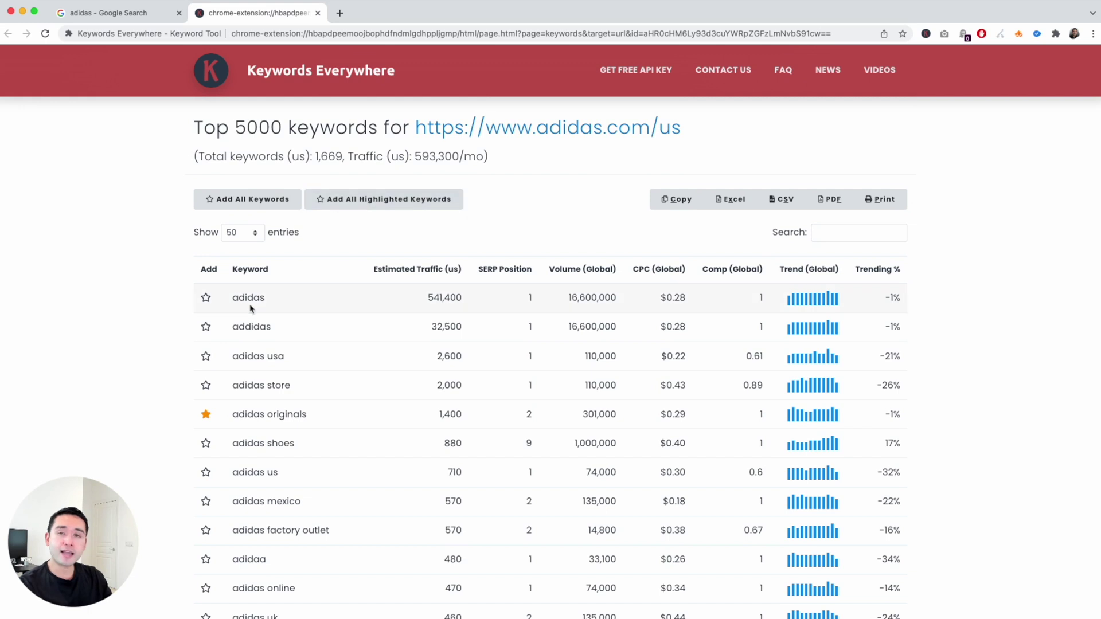
{"action": "scroll", "coordinate": [252, 315], "scroll_direction": "down", "scroll_amount": 2}
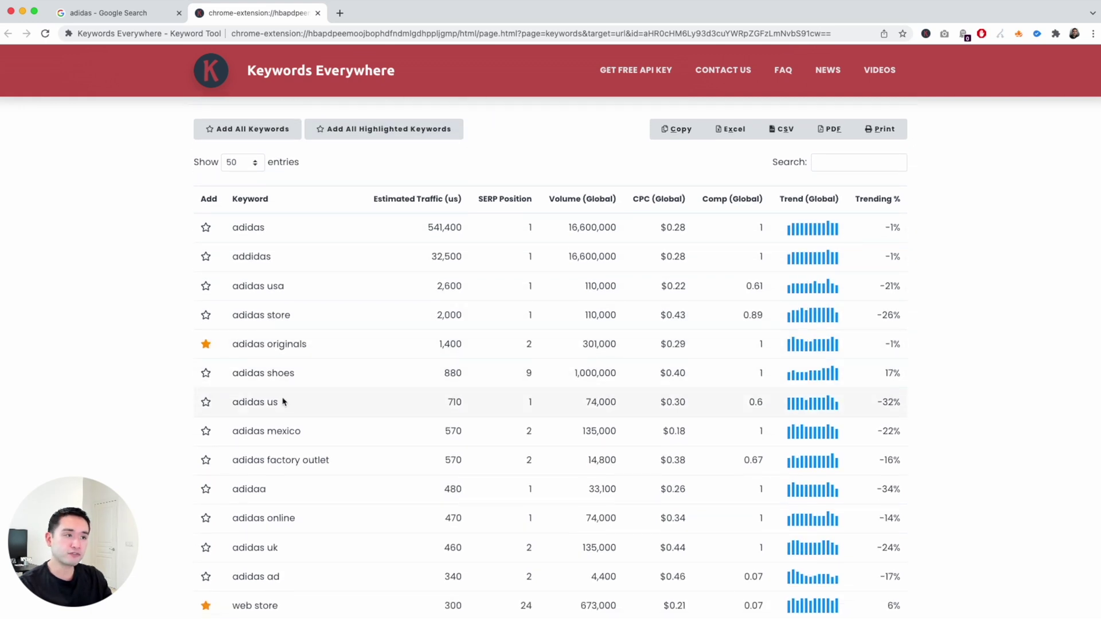
{"action": "scroll", "coordinate": [284, 402], "scroll_direction": "up", "scroll_amount": 2}
{"action": "left_click", "coordinate": [249, 241]}
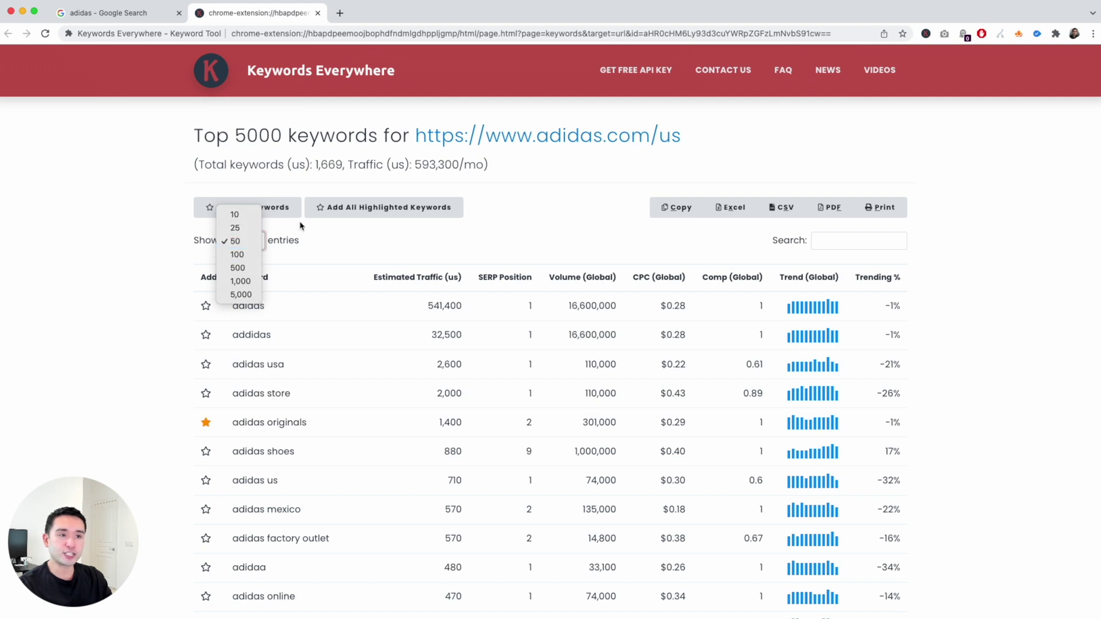
{"action": "left_click", "coordinate": [272, 226]}
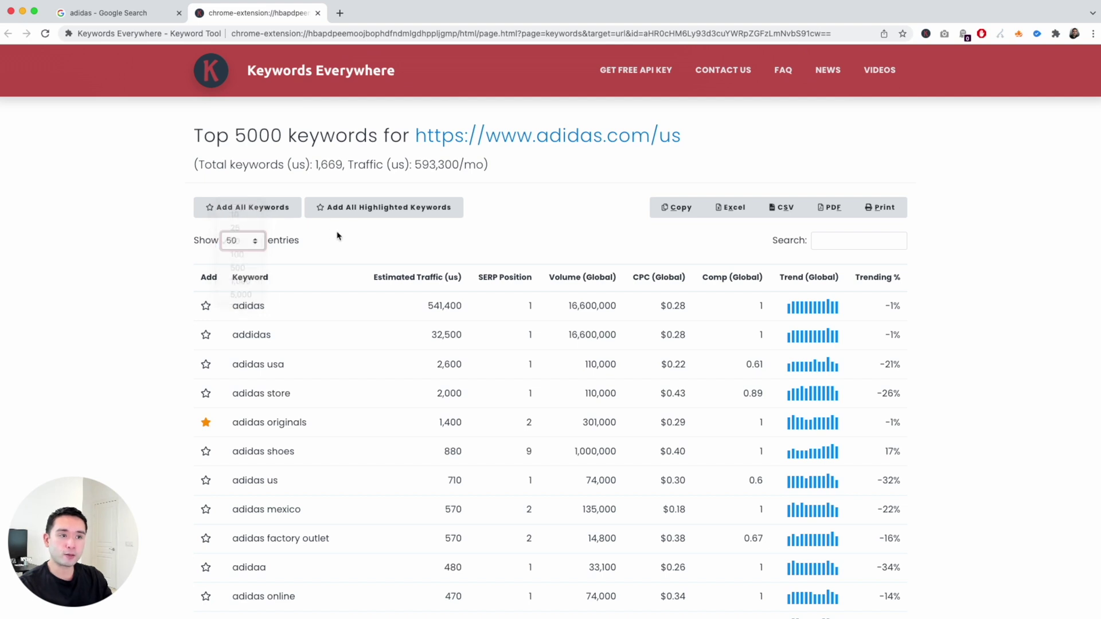
{"action": "left_click", "coordinate": [256, 241]}
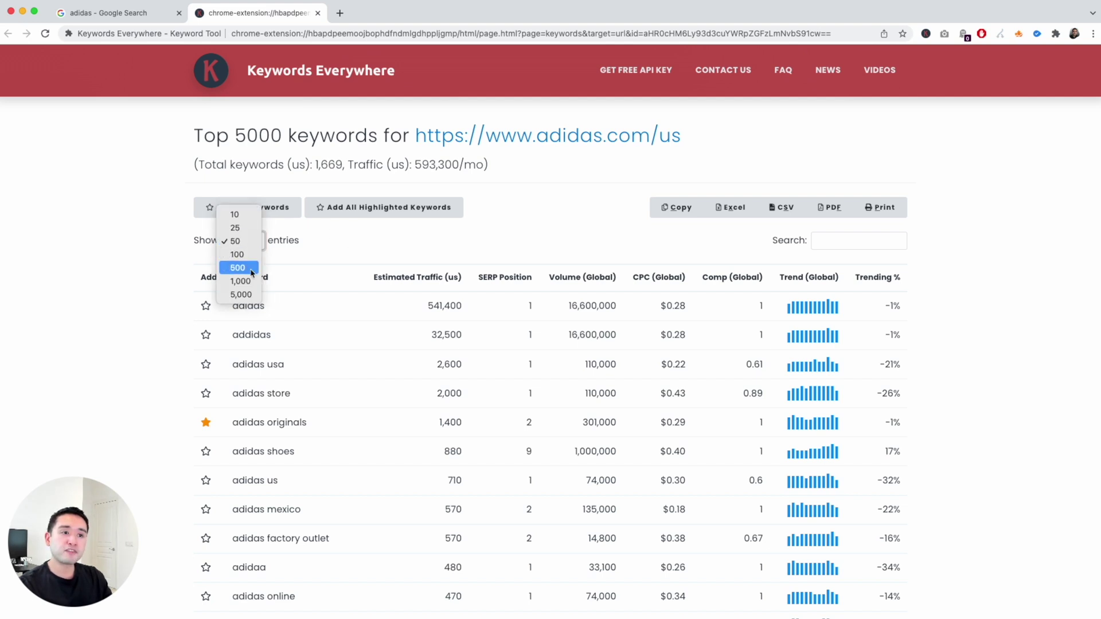
{"action": "left_click", "coordinate": [344, 251]}
{"action": "scroll", "coordinate": [344, 250], "scroll_direction": "down", "scroll_amount": 3}
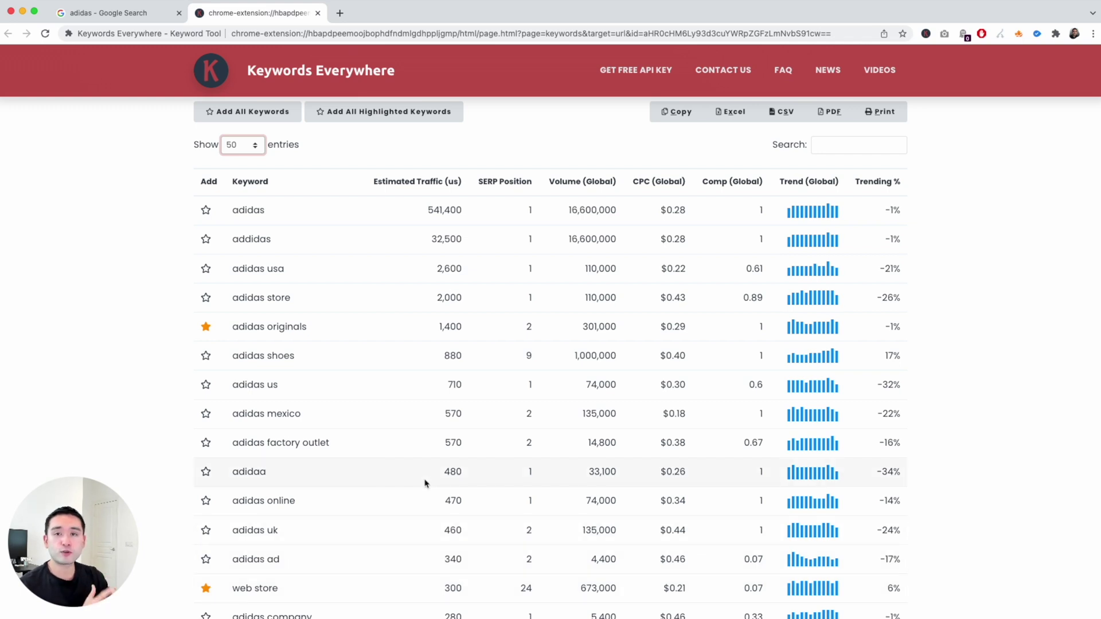
{"action": "scroll", "coordinate": [424, 483], "scroll_direction": "up", "scroll_amount": 3}
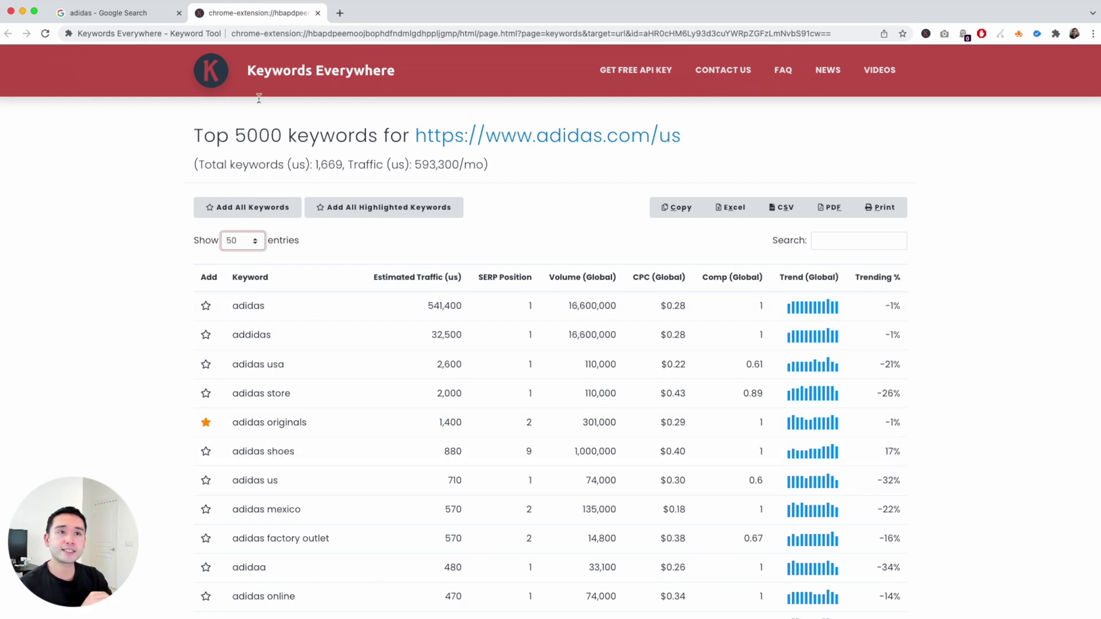
From the Google results, open 'adidas Official Website | adidas US' in a new tab
{"action": "left_click", "coordinate": [140, 19]}
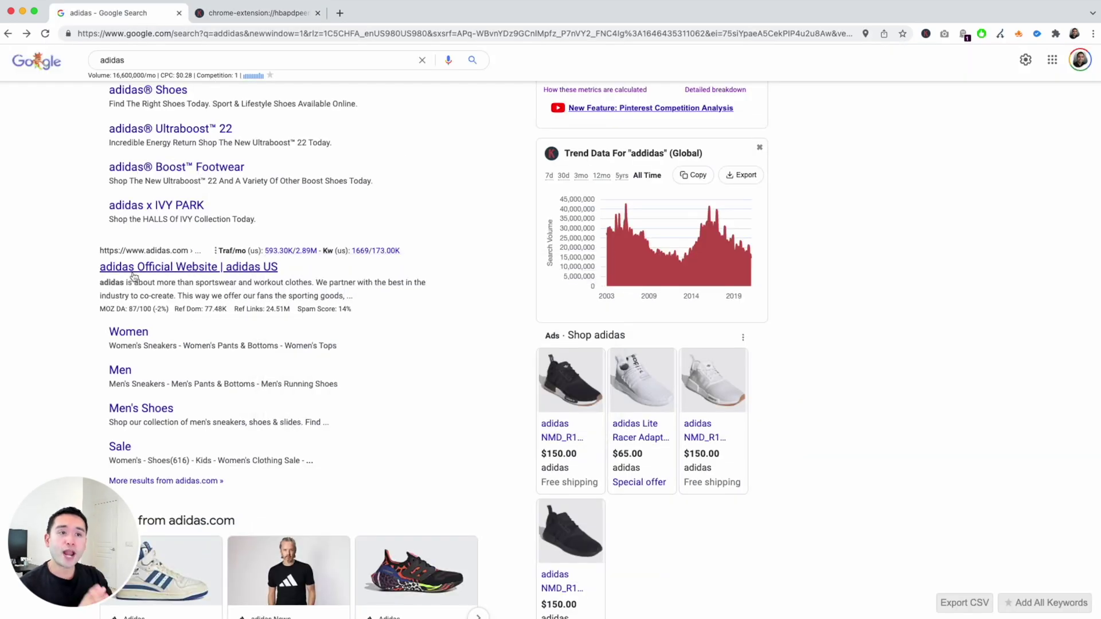
{"action": "scroll", "coordinate": [79, 279], "scroll_direction": "down", "scroll_amount": 3}
{"action": "scroll", "coordinate": [78, 279], "scroll_direction": "down", "scroll_amount": 15}
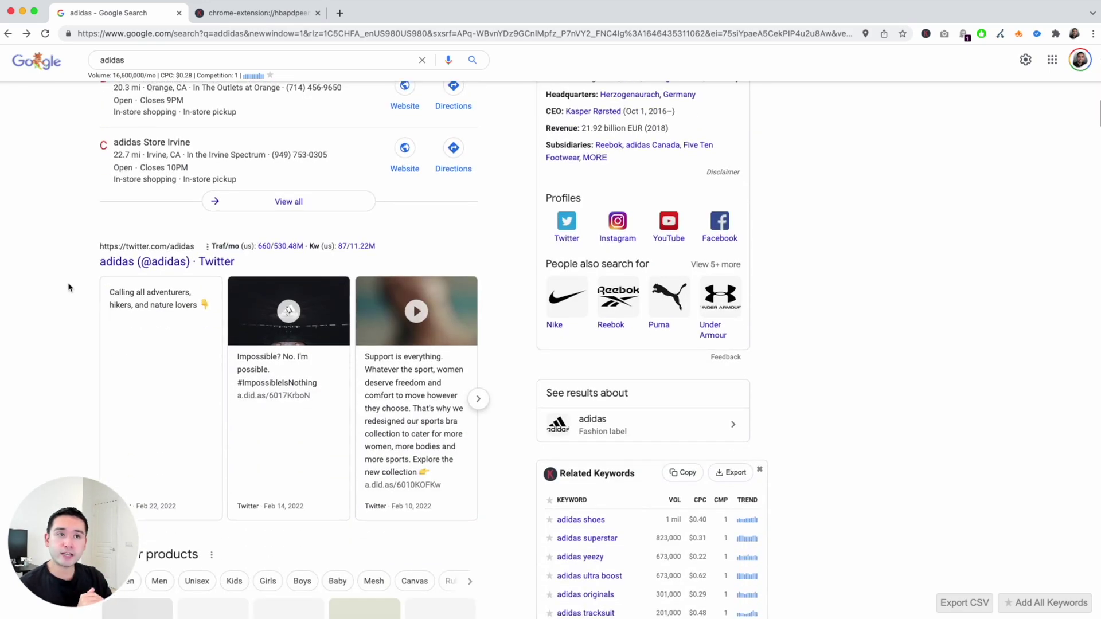
{"action": "scroll", "coordinate": [68, 287], "scroll_direction": "up", "scroll_amount": 15}
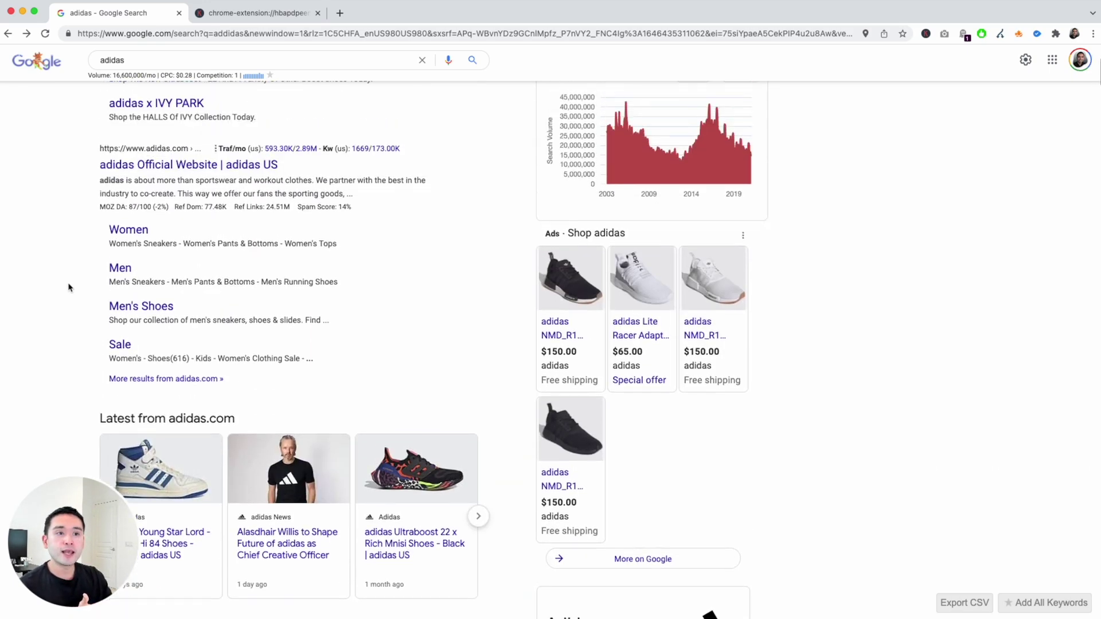
{"action": "scroll", "coordinate": [68, 287], "scroll_direction": "up", "scroll_amount": 1}
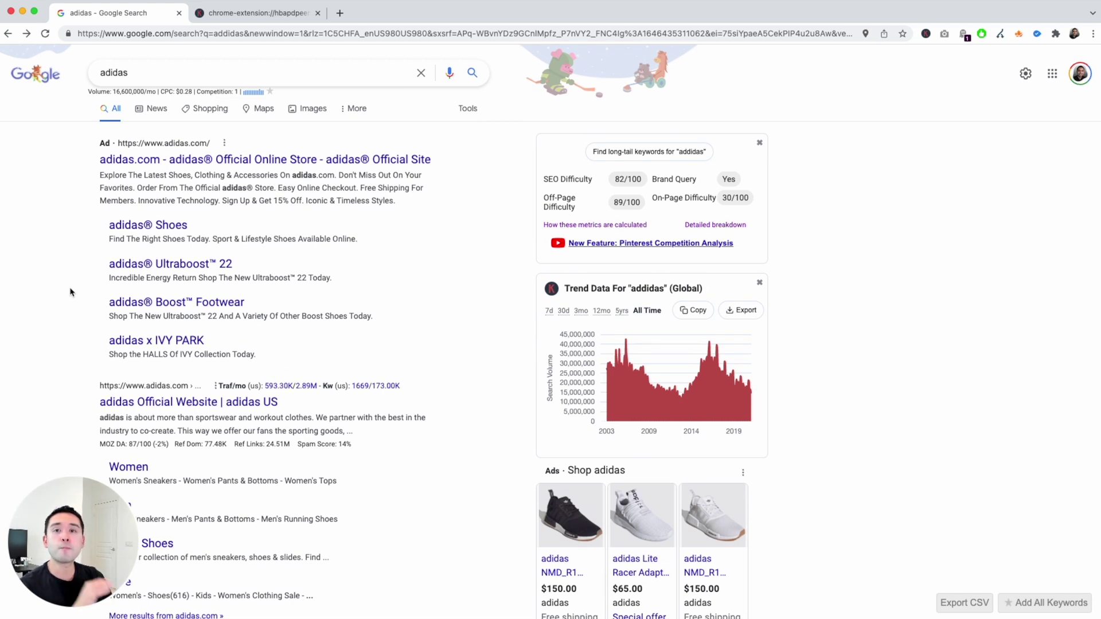
{"action": "scroll", "coordinate": [75, 291], "scroll_direction": "down", "scroll_amount": 1}
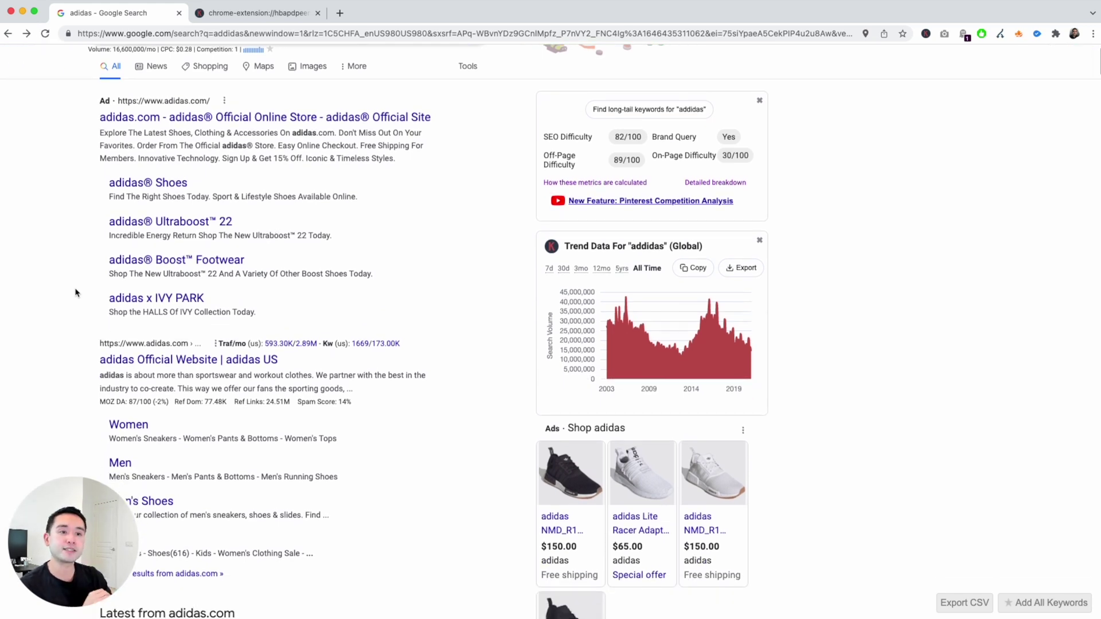
{"action": "left_click", "coordinate": [179, 363]}
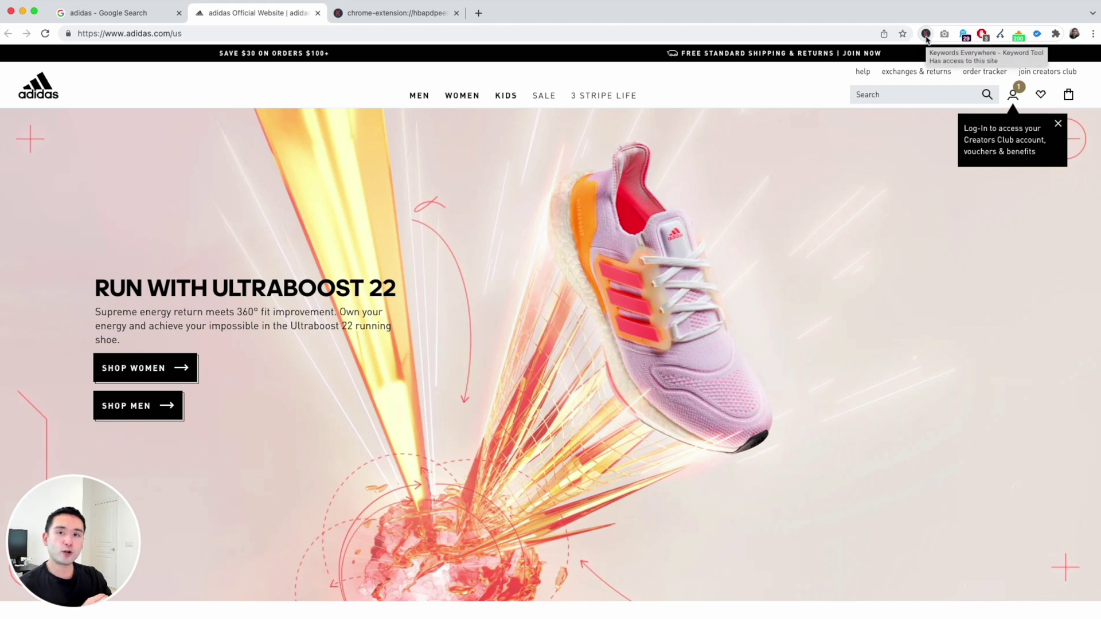
Generate the Organic Ranking Keywords (URL) table for adidas.com/us, listing 1,669 keywords at 593,300/mo
{"action": "left_click", "coordinate": [926, 33]}
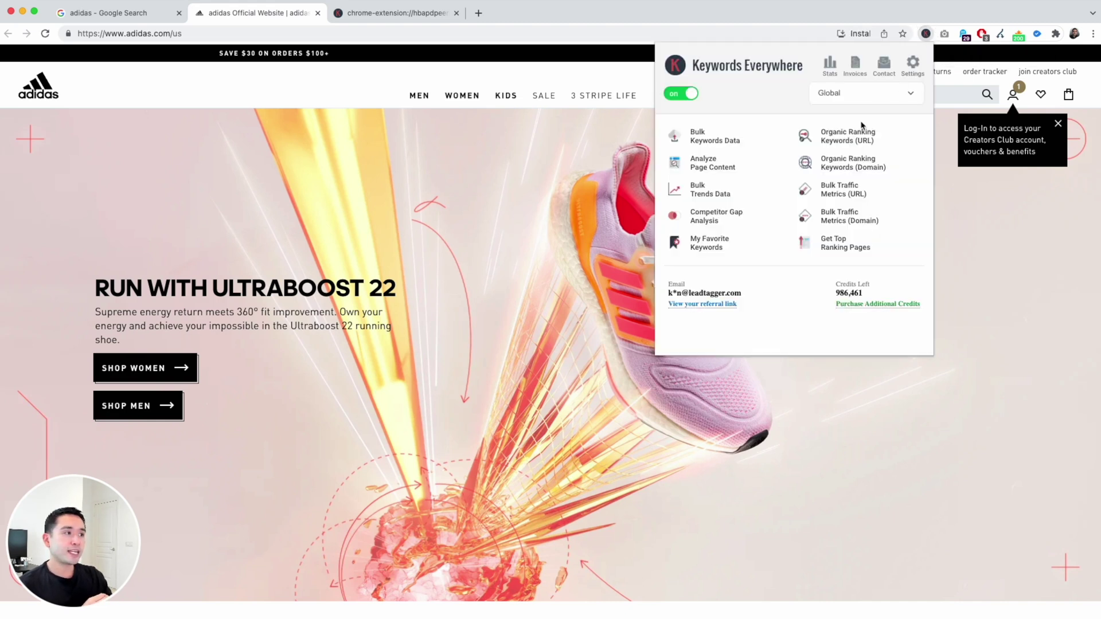
{"action": "left_click", "coordinate": [860, 144]}
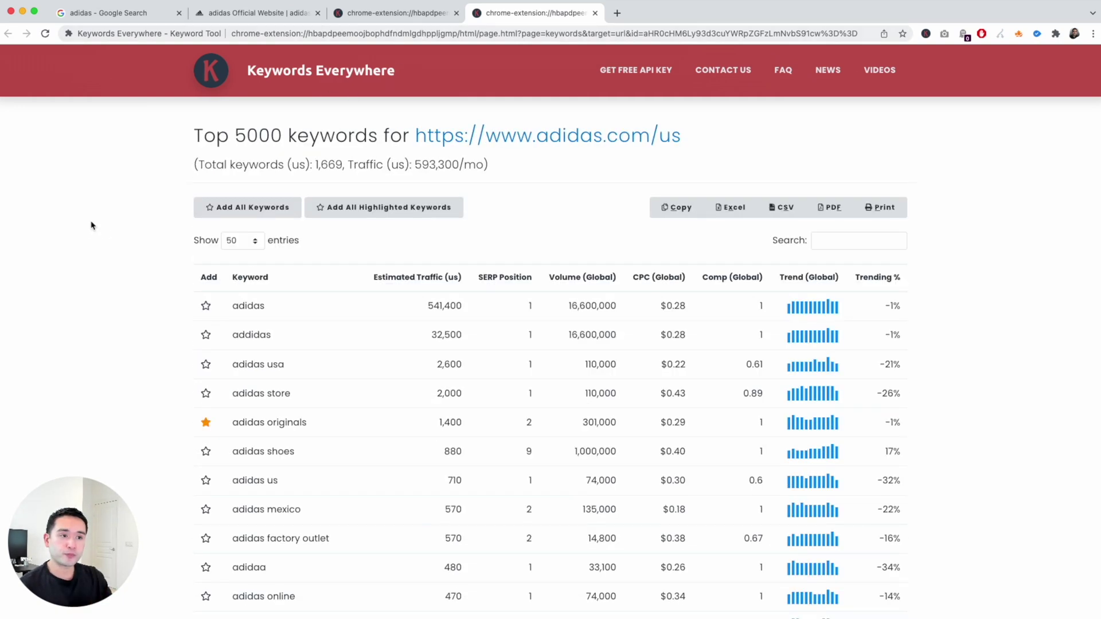
{"action": "scroll", "coordinate": [81, 229], "scroll_direction": "down", "scroll_amount": 3}
{"action": "left_click", "coordinate": [269, 14]}
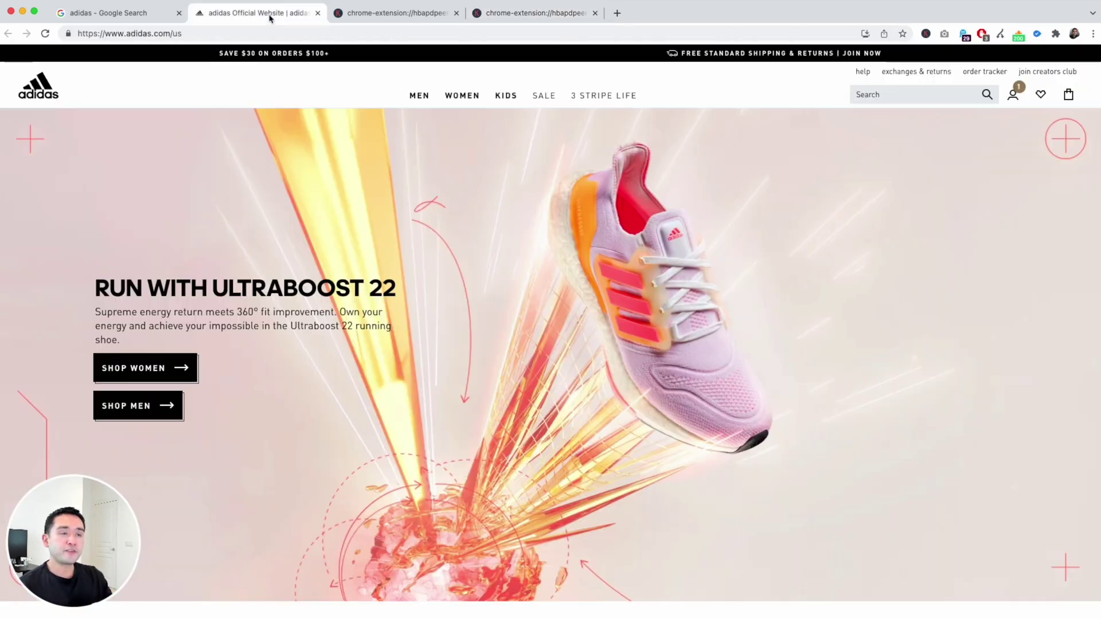
{"action": "left_click", "coordinate": [926, 33]}
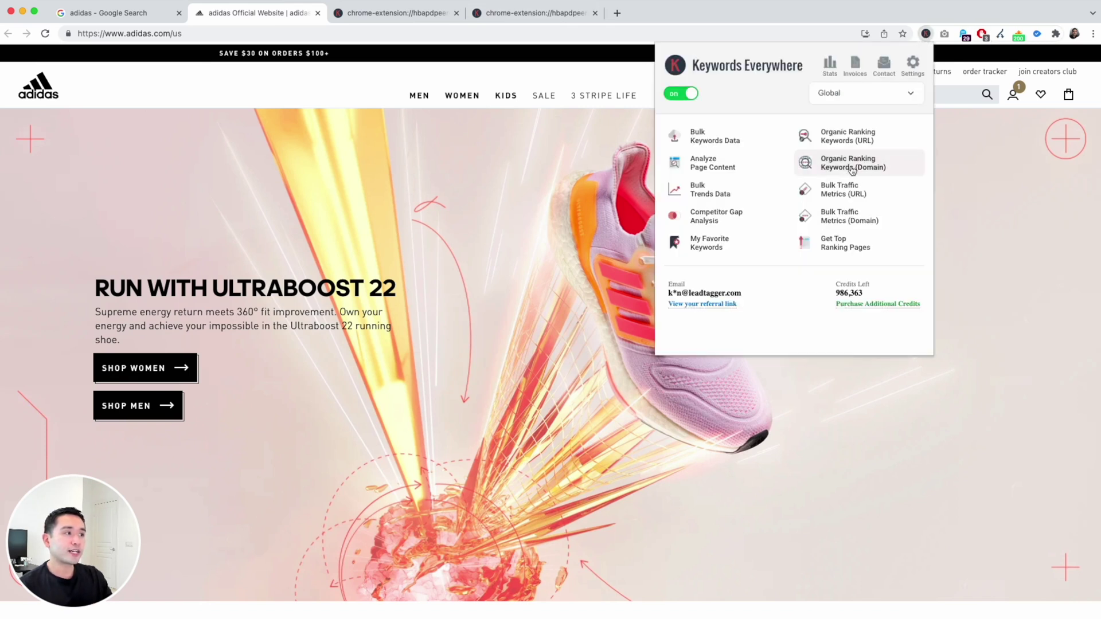
{"action": "left_click", "coordinate": [874, 168]}
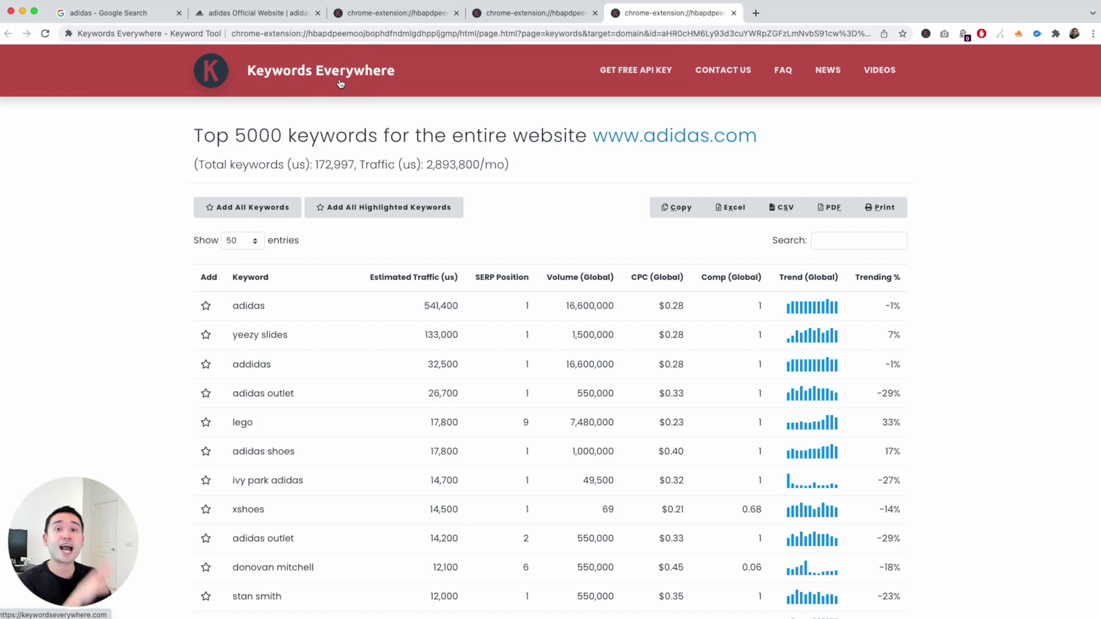
{"action": "scroll", "coordinate": [437, 239], "scroll_direction": "down", "scroll_amount": 3}
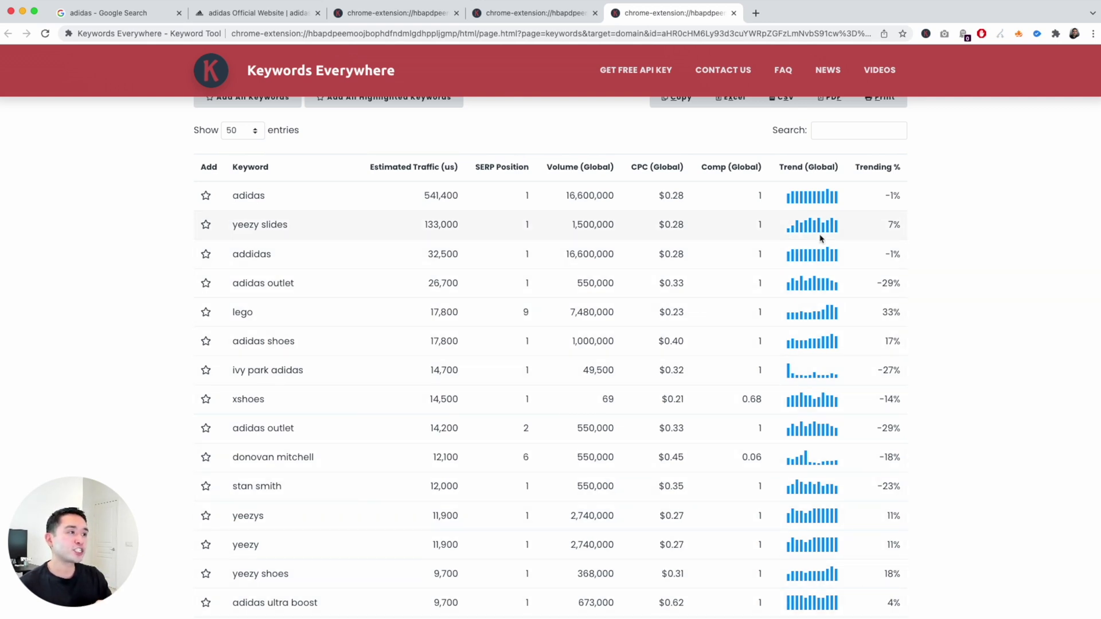
{"action": "scroll", "coordinate": [862, 269], "scroll_direction": "down", "scroll_amount": 7}
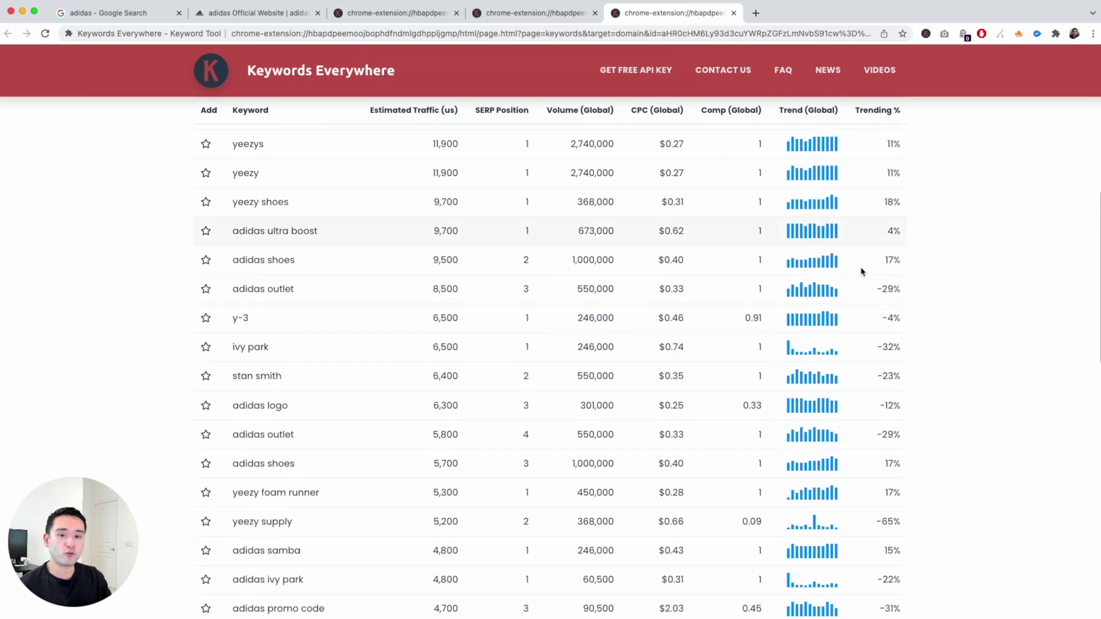